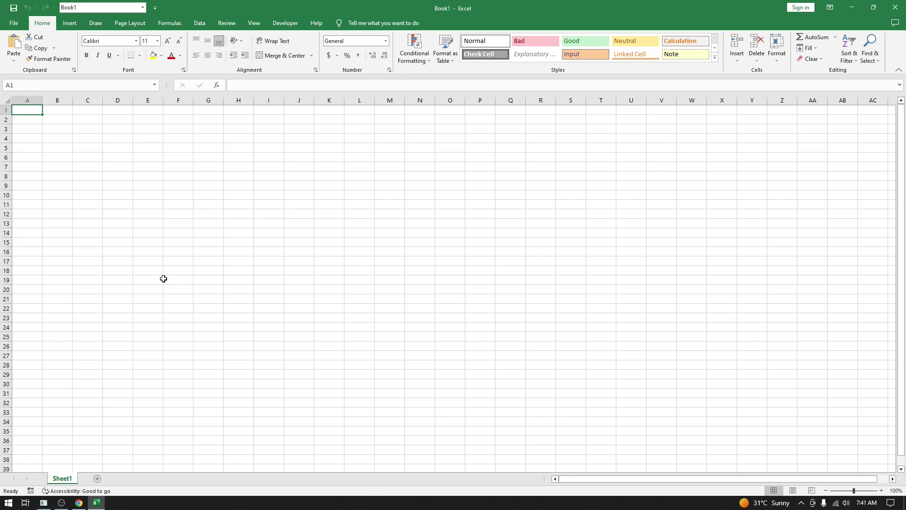
# Search Google for '.net connector mysql' in a new Chrome tab.
pyautogui.moveTo(82, 503)
pyautogui.click(79, 503)
pyautogui.click(257, 21)
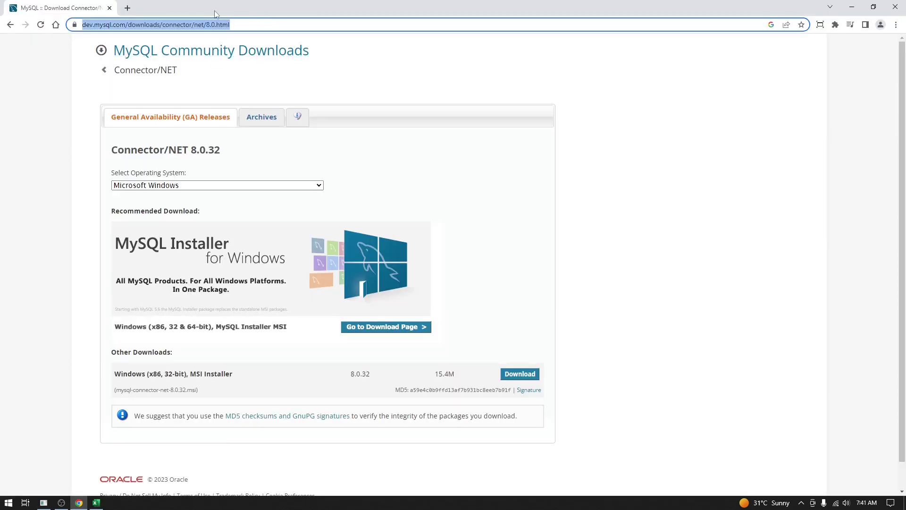
pyautogui.click(127, 8)
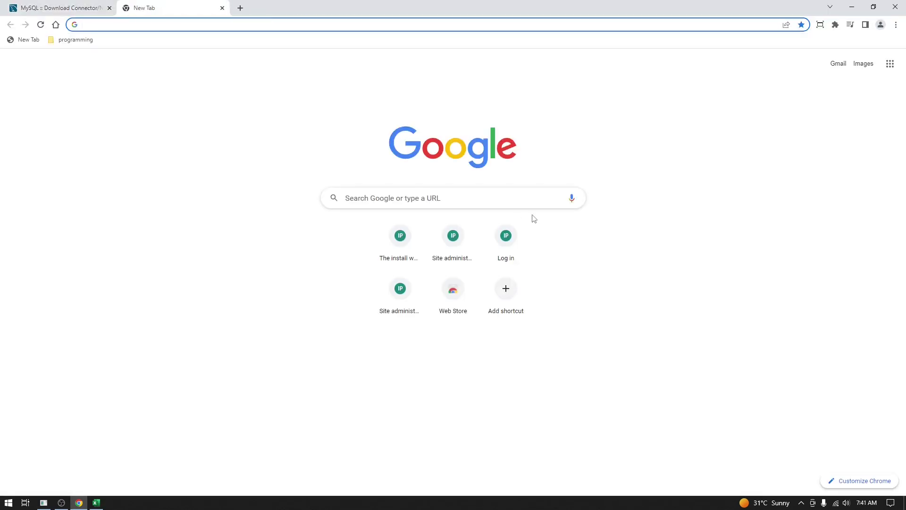
pyautogui.write('.net')
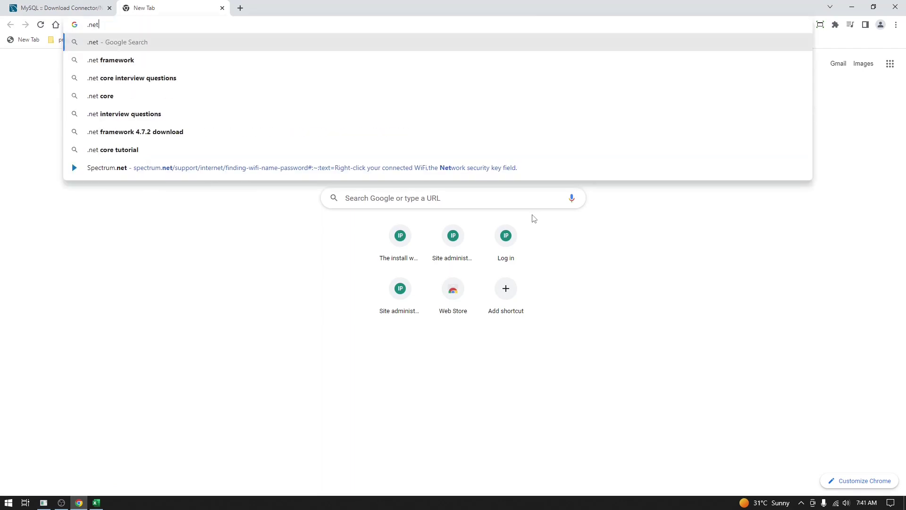
pyautogui.write(' connect')
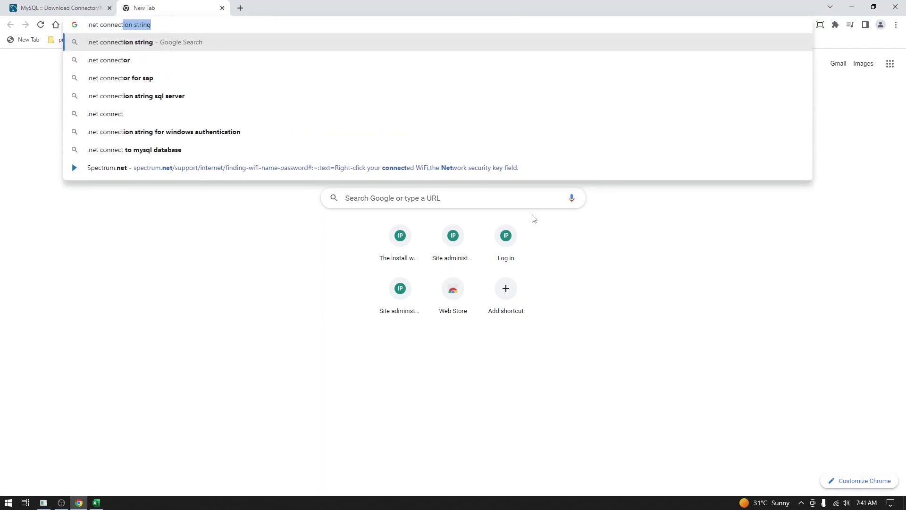
pyautogui.write('or ')
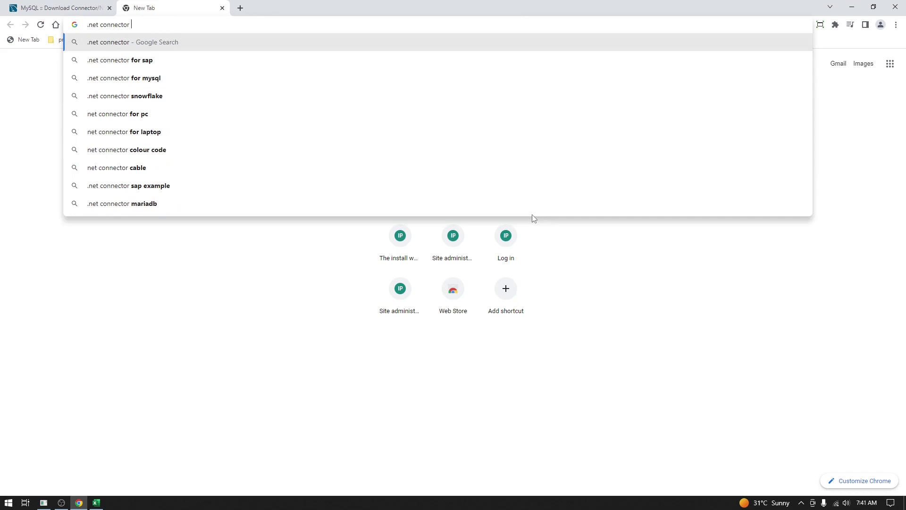
pyautogui.write('mysql')
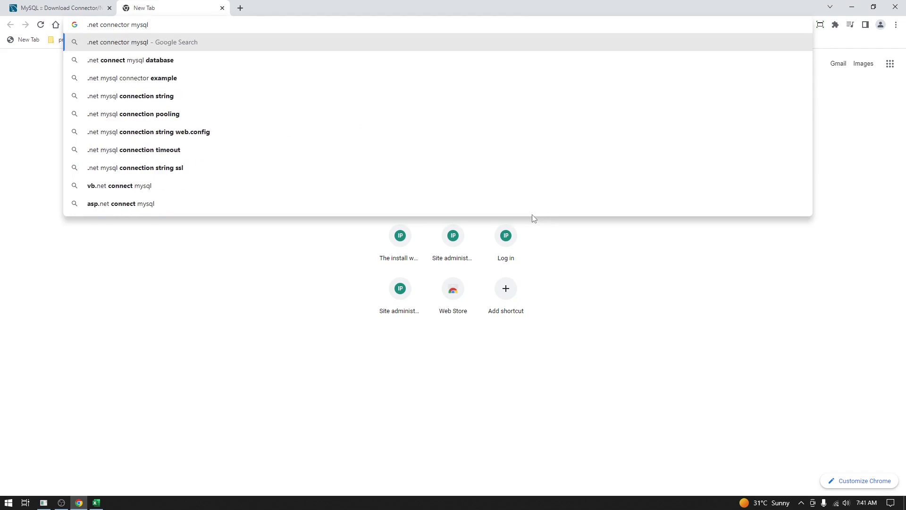
pyautogui.press('Return')
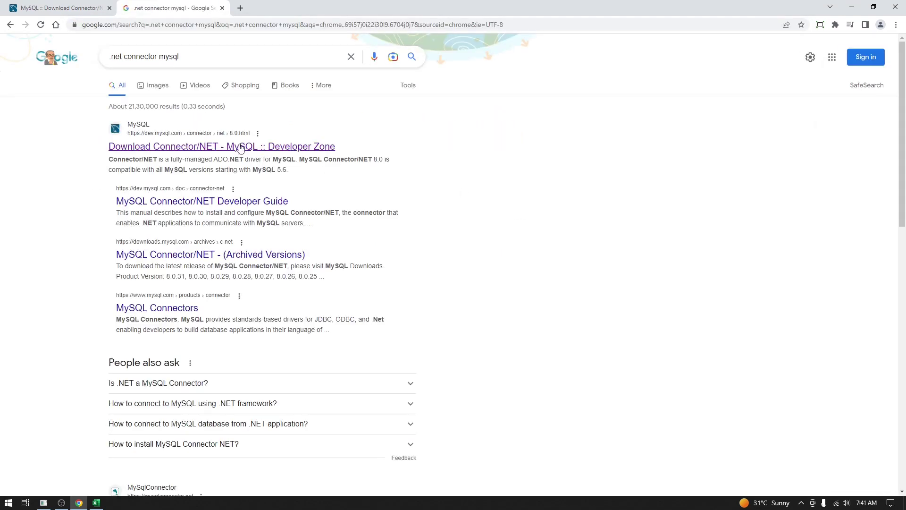
# Open the Connector/NET 8.0.32 download page and highlight the 32-bit MSI installer row.
pyautogui.click(158, 147)
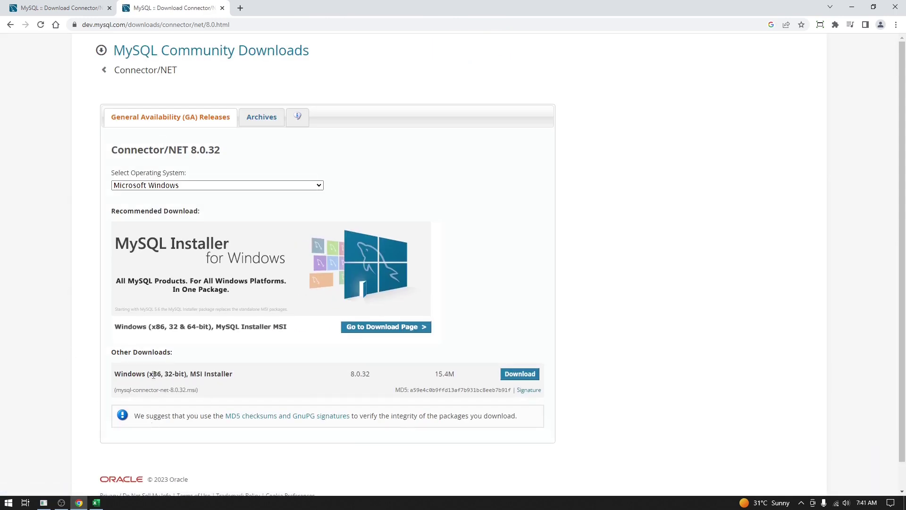
pyautogui.moveTo(153, 375); pyautogui.dragTo(262, 378)
pyautogui.click(223, 378)
# Close Chrome, select cell B2, and show the Data tab's Get Data From Database sources.
pyautogui.click(897, 8)
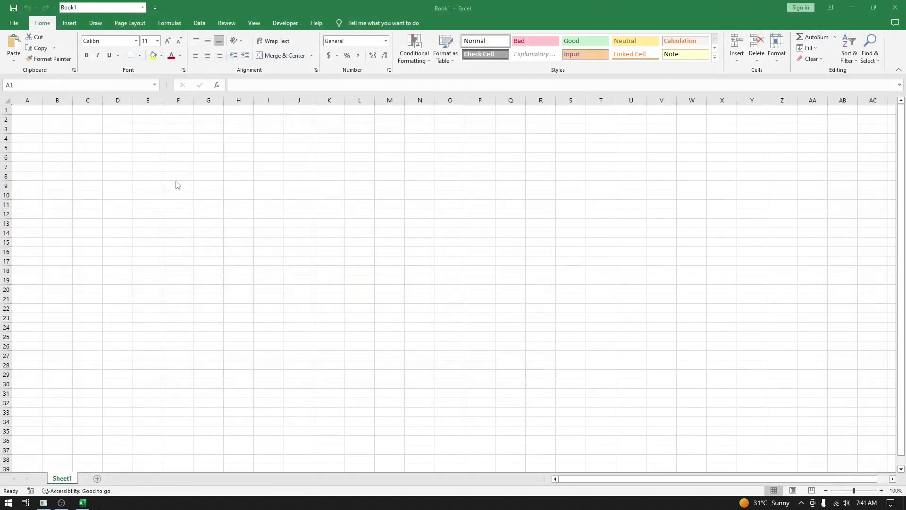
pyautogui.click(58, 121)
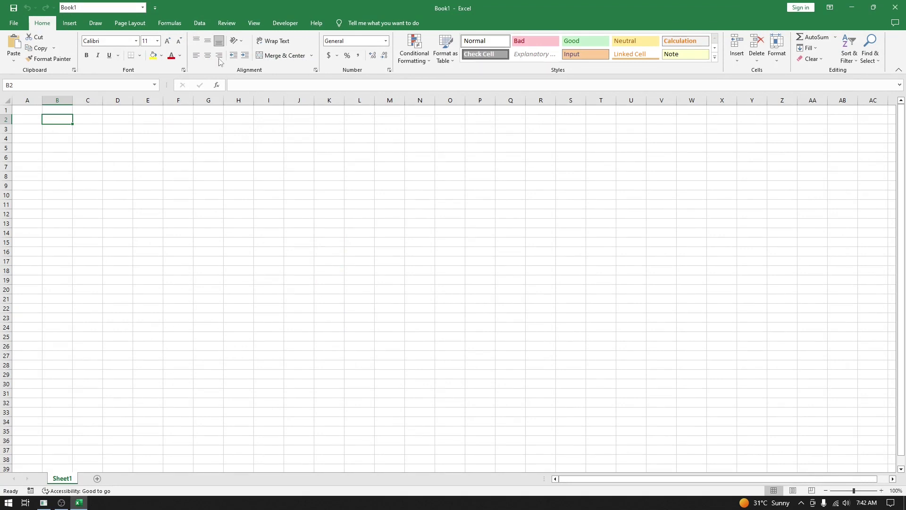
pyautogui.click(199, 23)
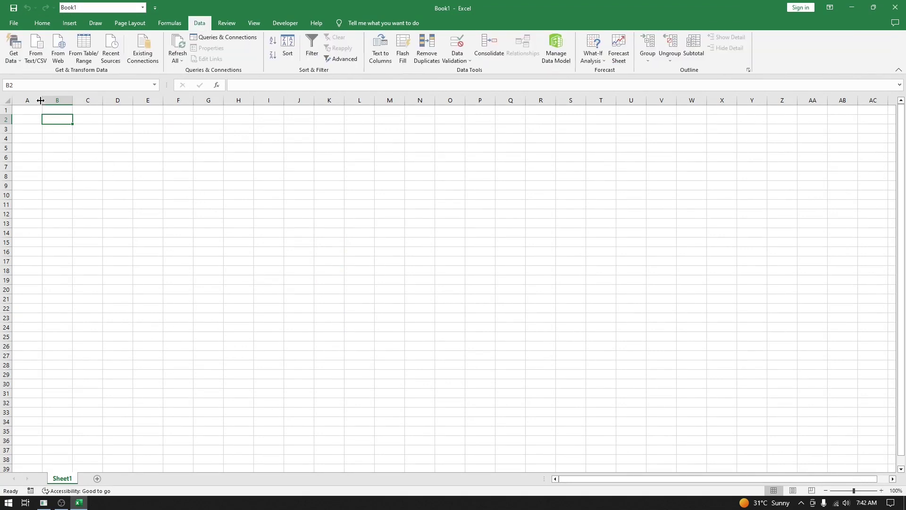
pyautogui.click(20, 65)
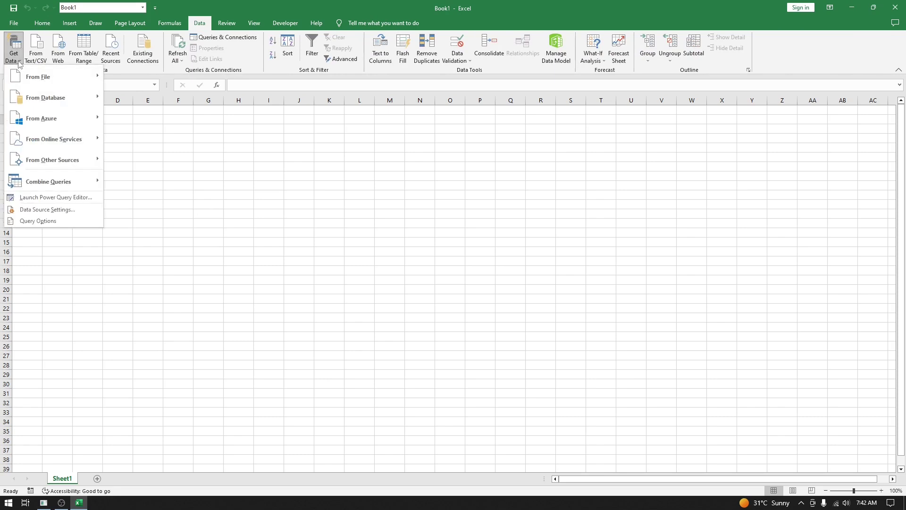
pyautogui.moveTo(46, 102)
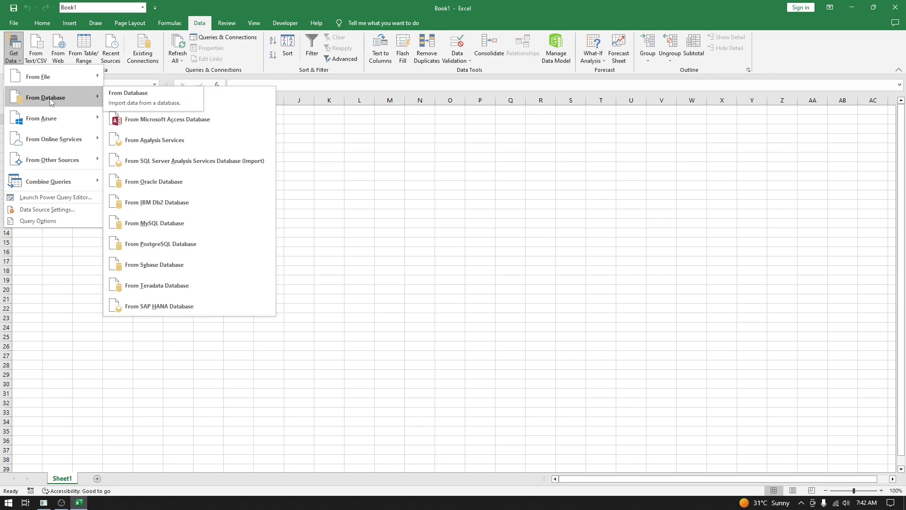
# Choose From MySQL Database with server localhost:3309 and database employees.
pyautogui.click(166, 226)
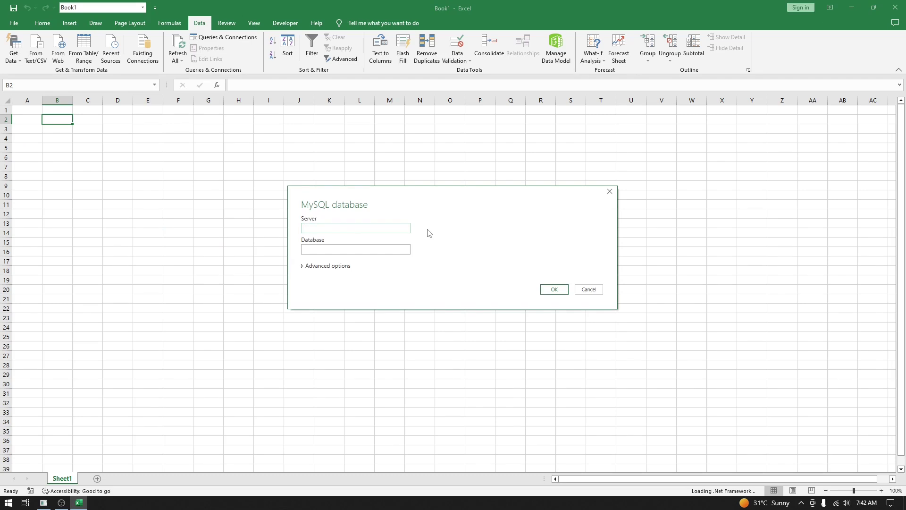
pyautogui.write('localhos')
pyautogui.write('t:3309')
pyautogui.hotkey('shift', 'Home')
pyautogui.press('End')
pyautogui.hotkey('shift', 'Left')
pyautogui.hotkey('shift', 'Left')
pyautogui.hotkey('shift', 'Left')
pyautogui.hotkey('shift', 'Left')
pyautogui.press('Left')
pyautogui.write('employee')
pyautogui.click(553, 290)
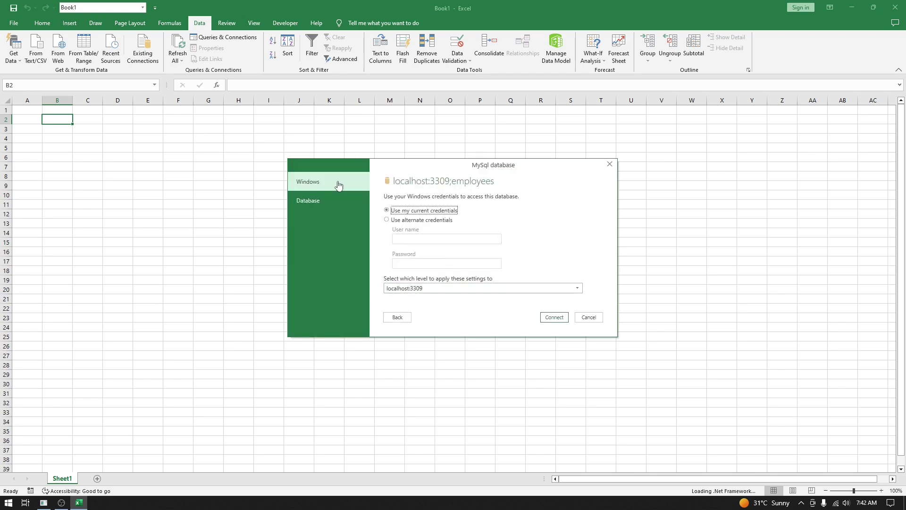
# Connect using Database credentials with the database user name and password.
pyautogui.click(315, 206)
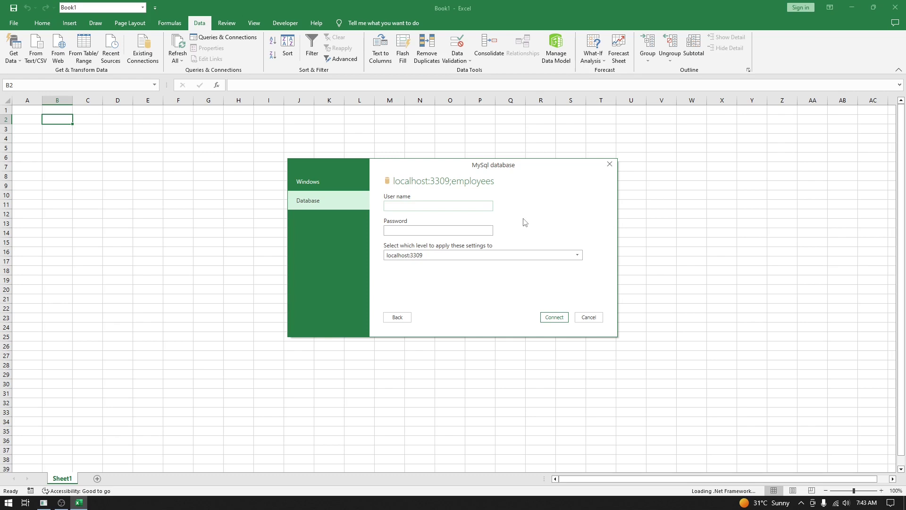
pyautogui.write('user_ro')
pyautogui.press('Tab')
pyautogui.hotkey('ctrl', 'v')
pyautogui.click(552, 317)
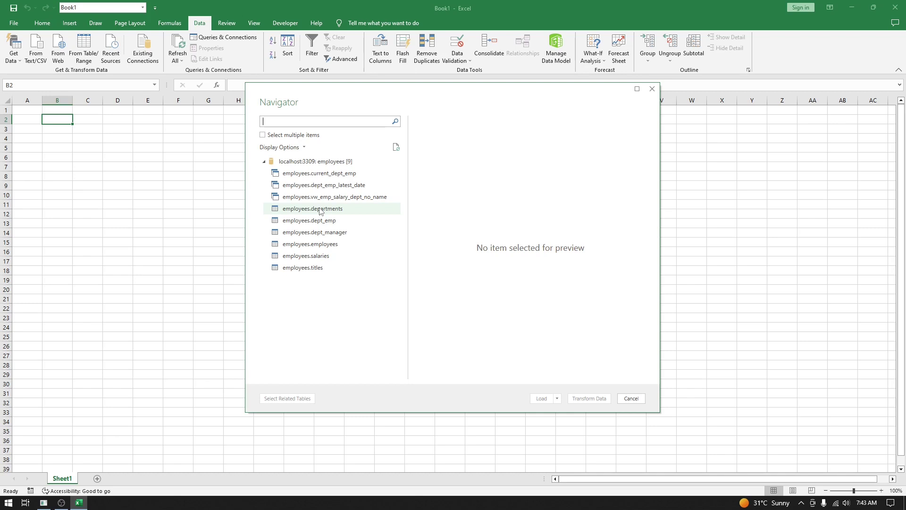
# Preview employees.departments, then select the employees.employees table in the Navigator.
pyautogui.click(320, 210)
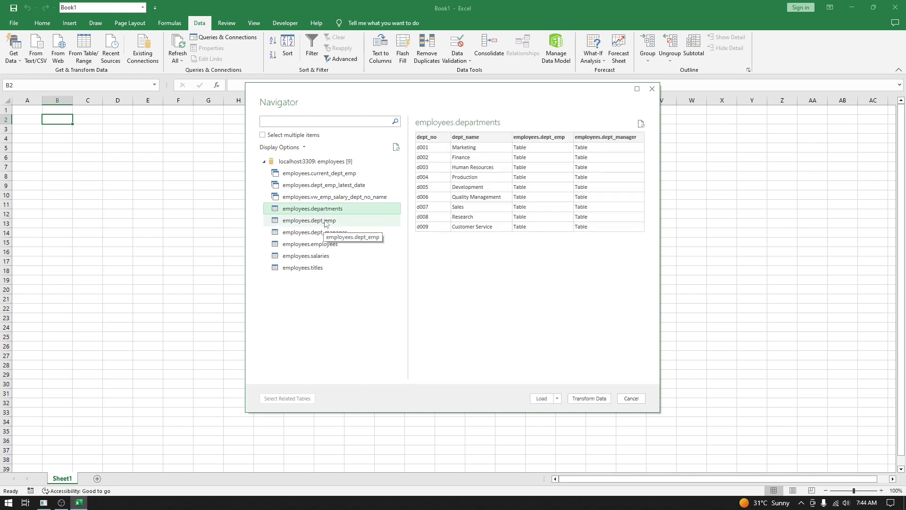
pyautogui.click(315, 245)
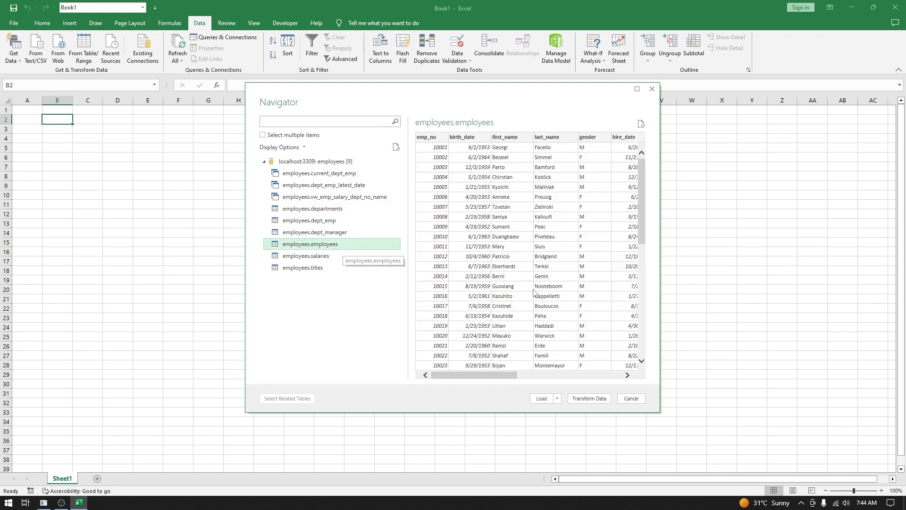
# Load the employees table via Load To... as a PivotTable Report on a new worksheet.
pyautogui.click(557, 398)
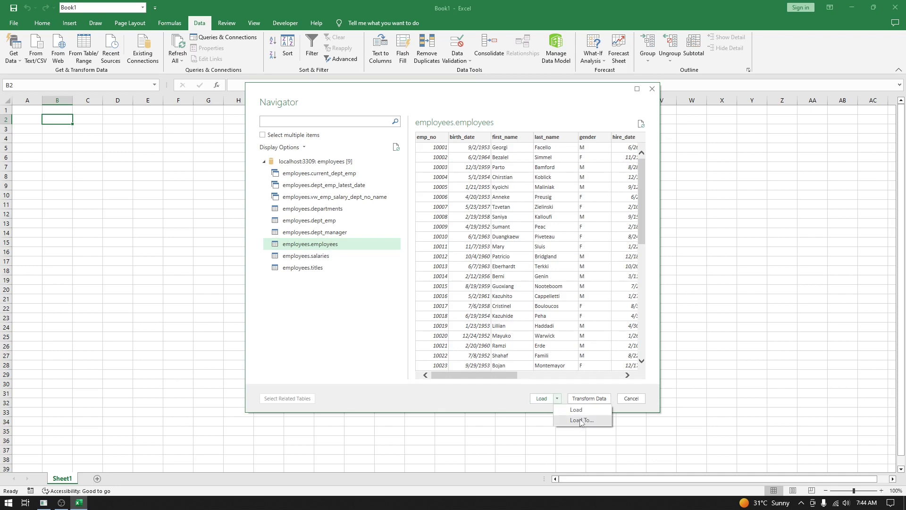
pyautogui.click(581, 420)
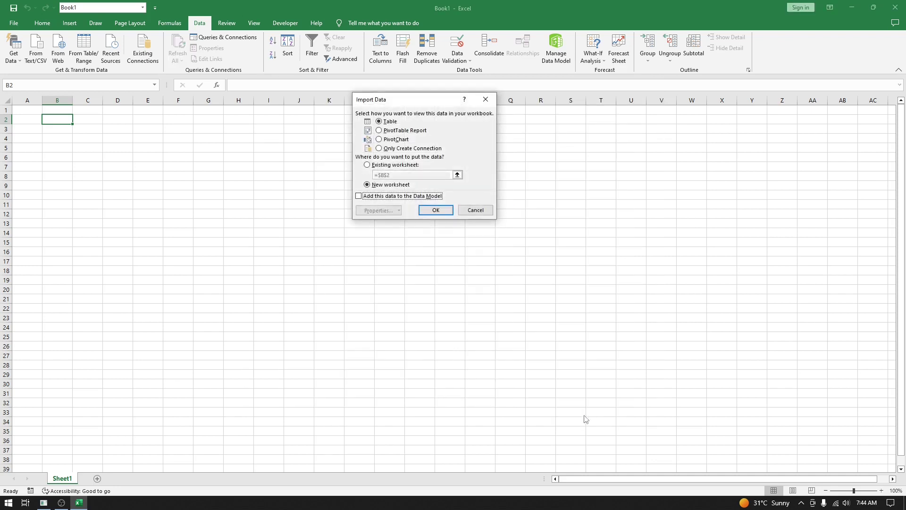
pyautogui.click(404, 134)
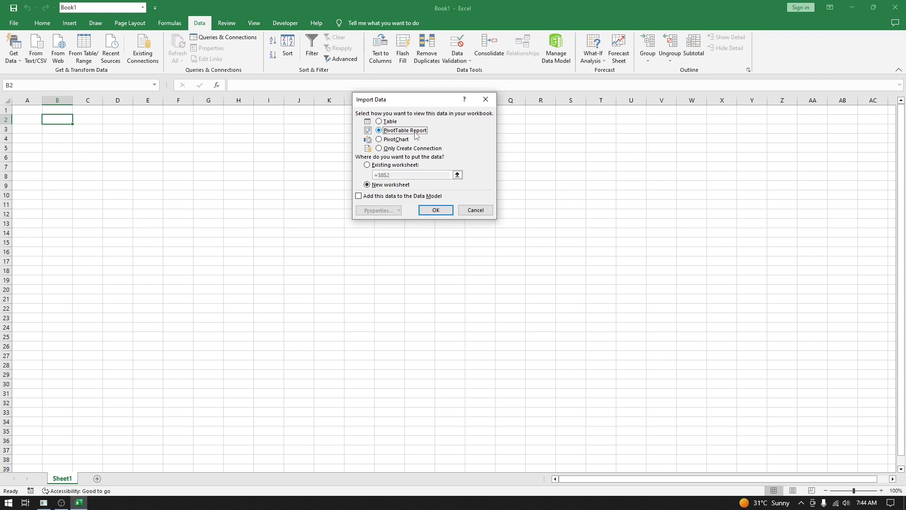
pyautogui.click(438, 212)
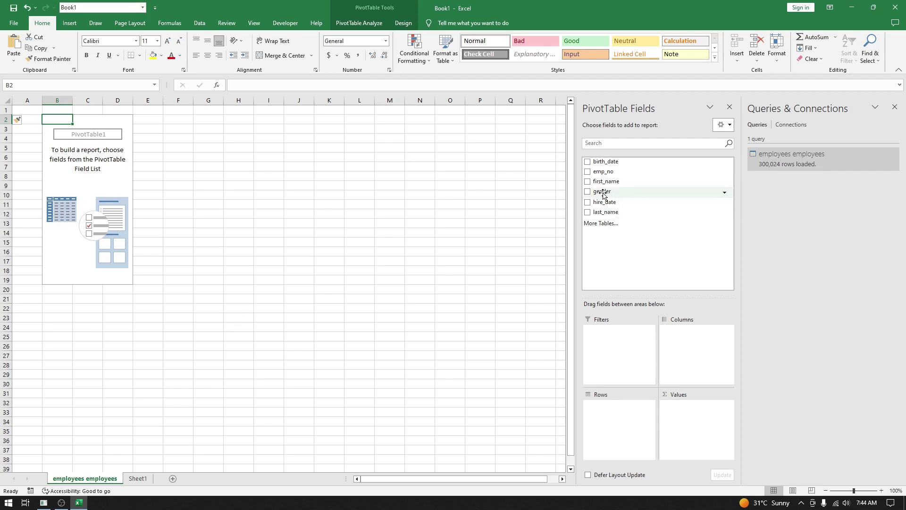
# Put gender in Rows and Count of emp_no in Values, giving F 120051 and M 179973.
pyautogui.moveTo(604, 195); pyautogui.dragTo(606, 422)
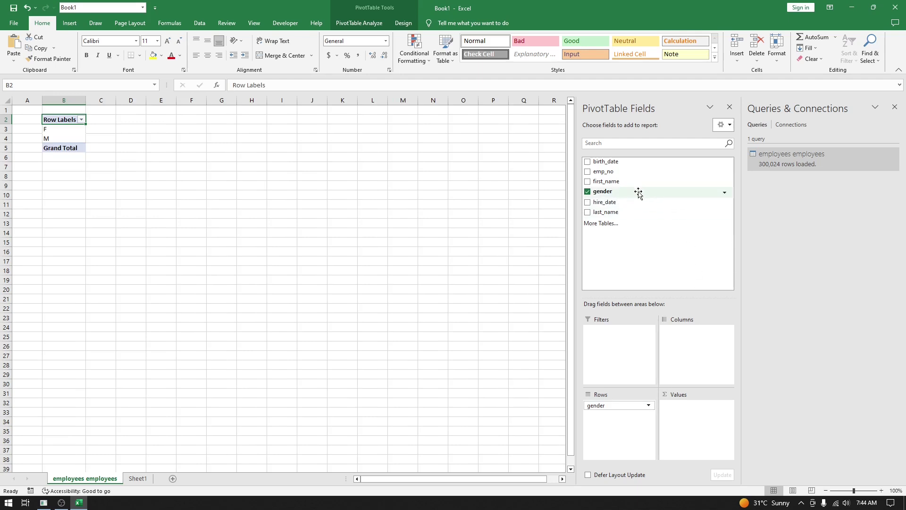
pyautogui.moveTo(606, 173); pyautogui.dragTo(691, 434)
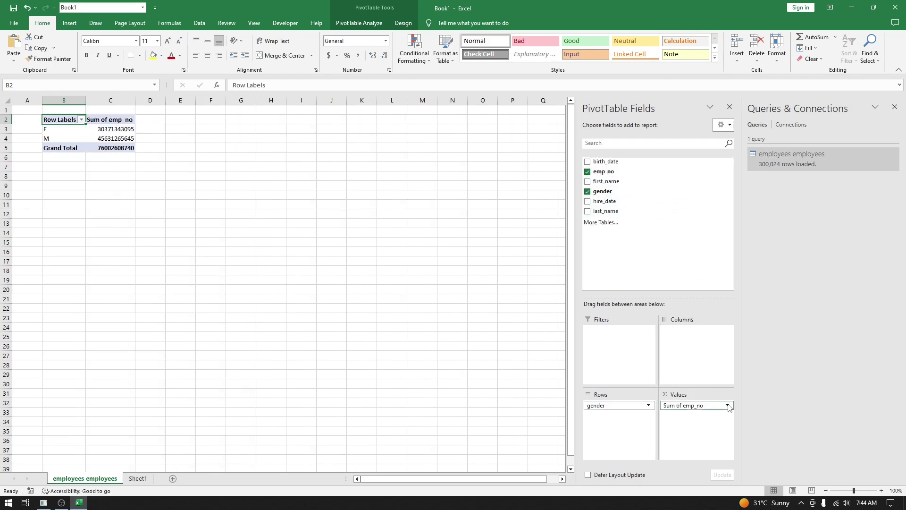
pyautogui.click(727, 405)
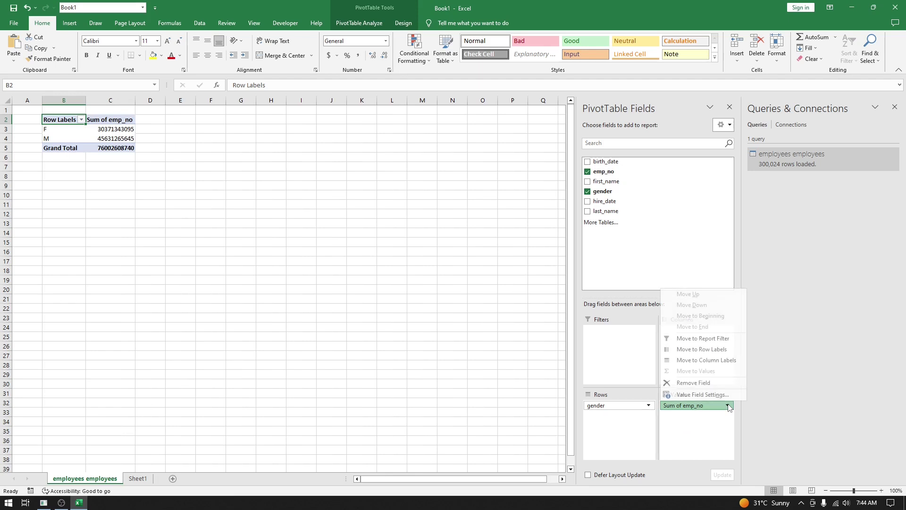
pyautogui.click(702, 395)
pyautogui.click(354, 172)
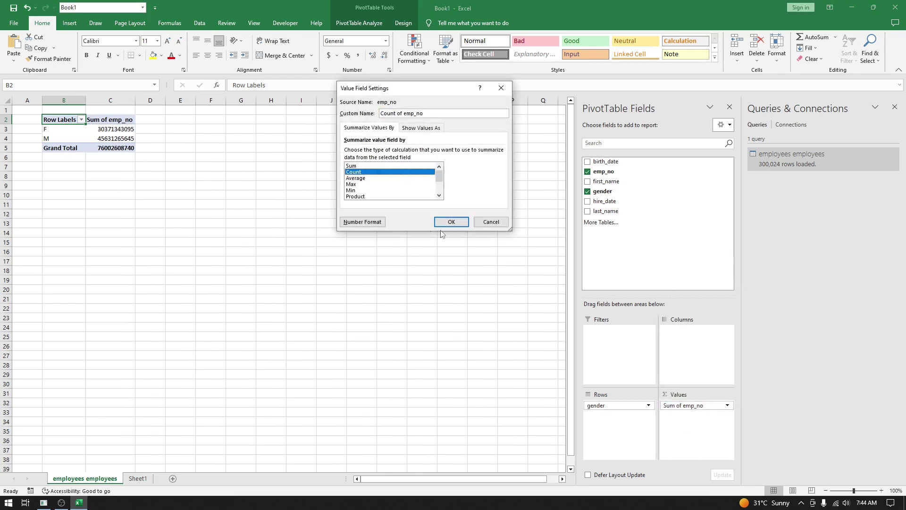
pyautogui.click(452, 222)
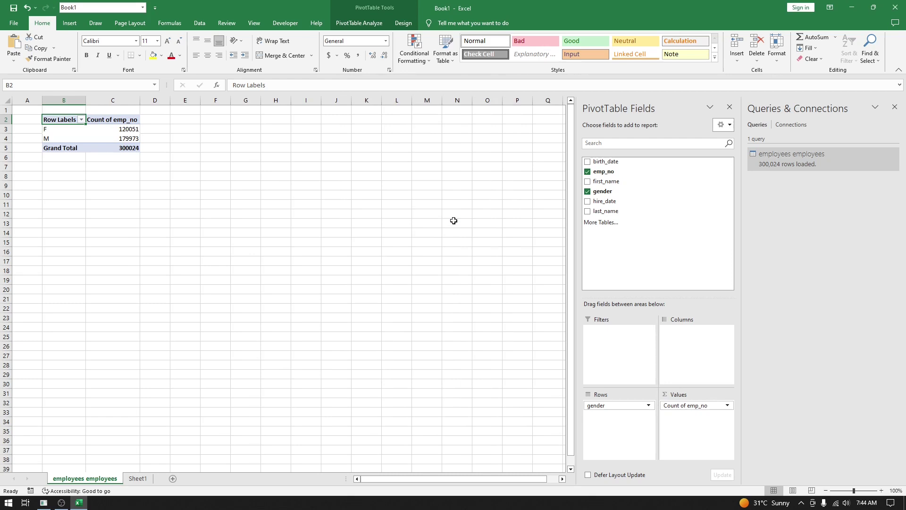
pyautogui.click(125, 138)
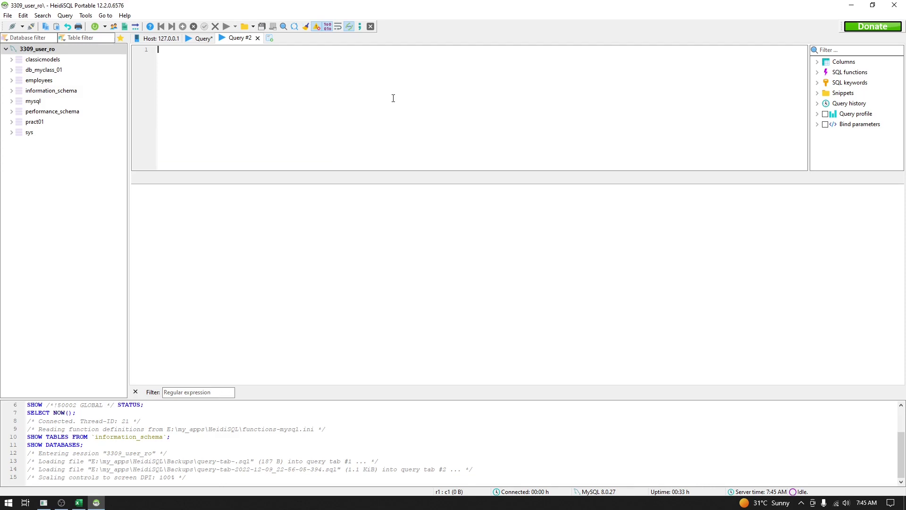
# Run USE employees; in HeidiSQL to switch to the employees database.
pyautogui.write('USE employees;')
pyautogui.press('F9')
pyautogui.keyDown('ctrl'); pyautogui.scroll(5, 283, 144); pyautogui.keyUp('ctrl')
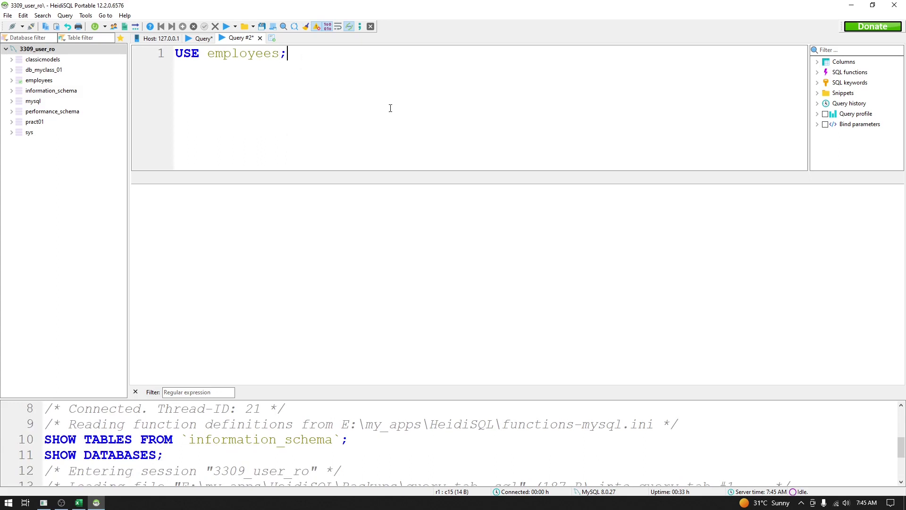
# Run select gender,count(emp_no) from employees group by gender; returning M 179,973 and F 120,051.
pyautogui.press('Return')
pyautogui.press('Return')
pyautogui.press('Return')
pyautogui.write('select gende')
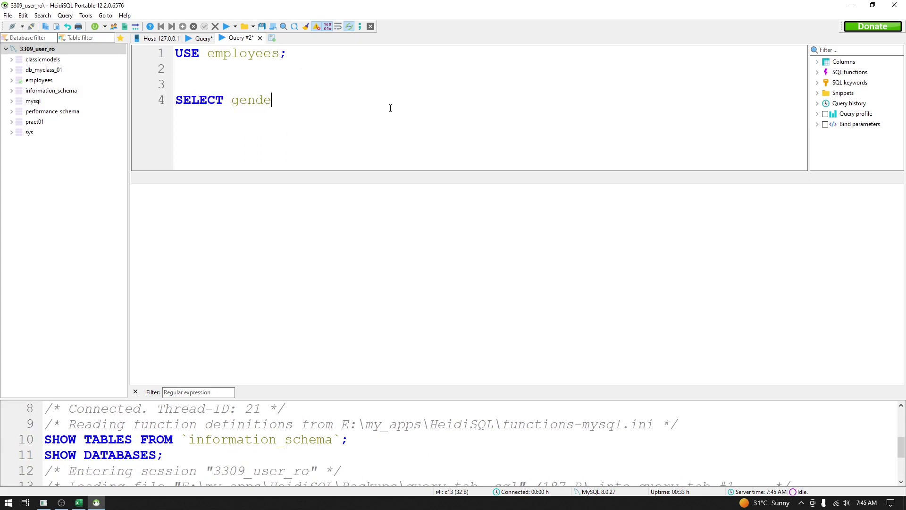
pyautogui.write('r,count(emp_')
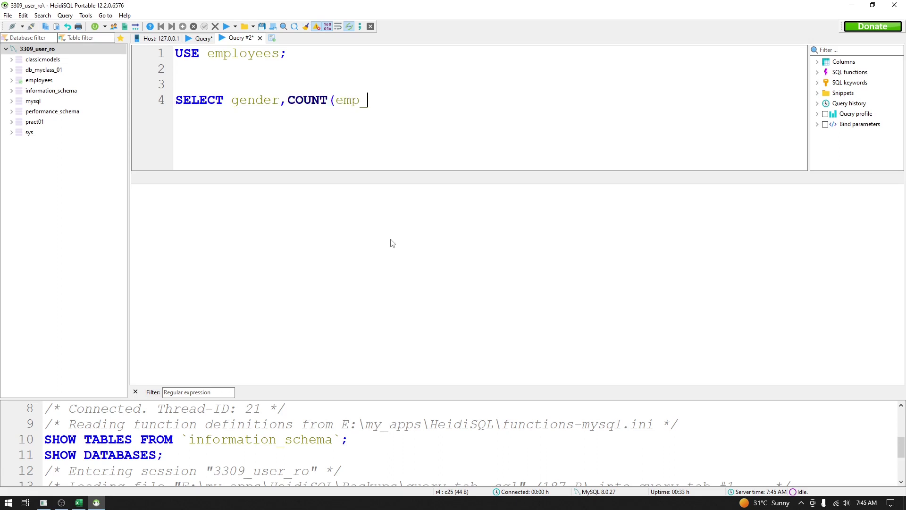
pyautogui.write('no) from employees')
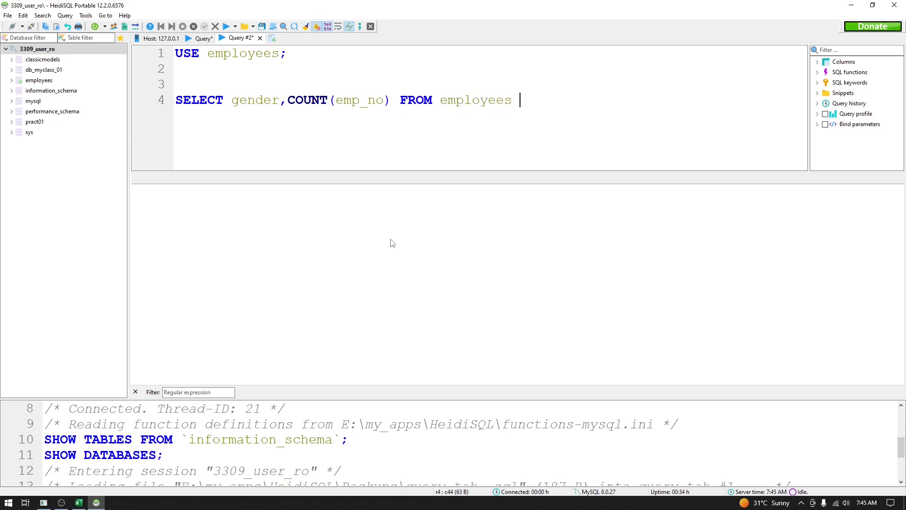
pyautogui.write(' group by ')
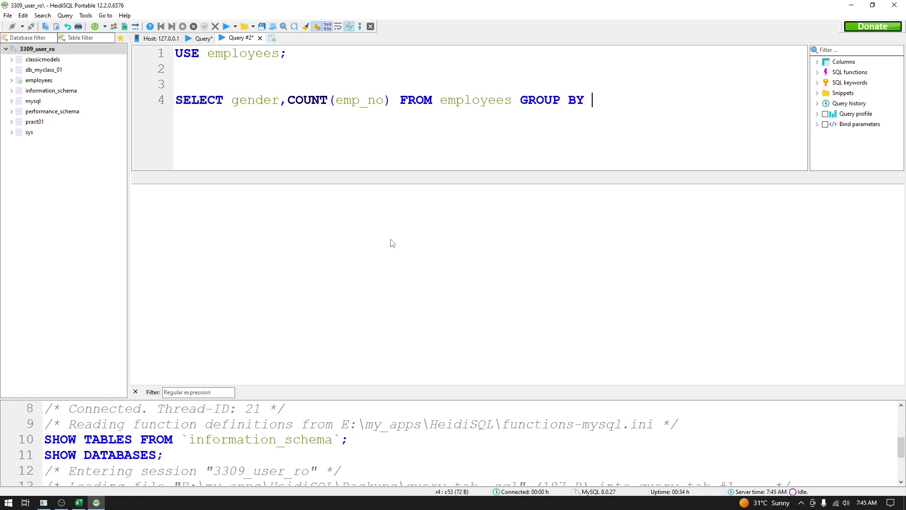
pyautogui.write('gender;')
pyautogui.press('Left')
pyautogui.press('F9')
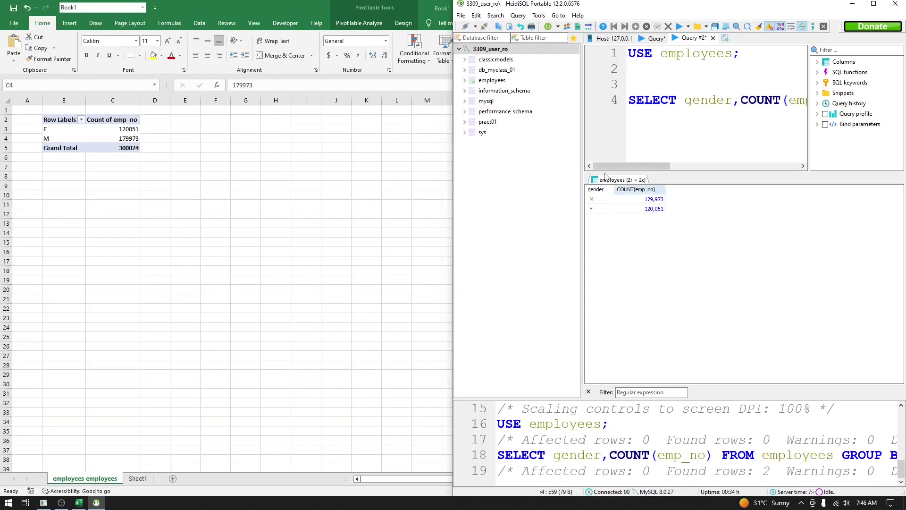
# Bring the Excel pivot back to the front and check its 300024 Grand Total.
pyautogui.click(97, 138)
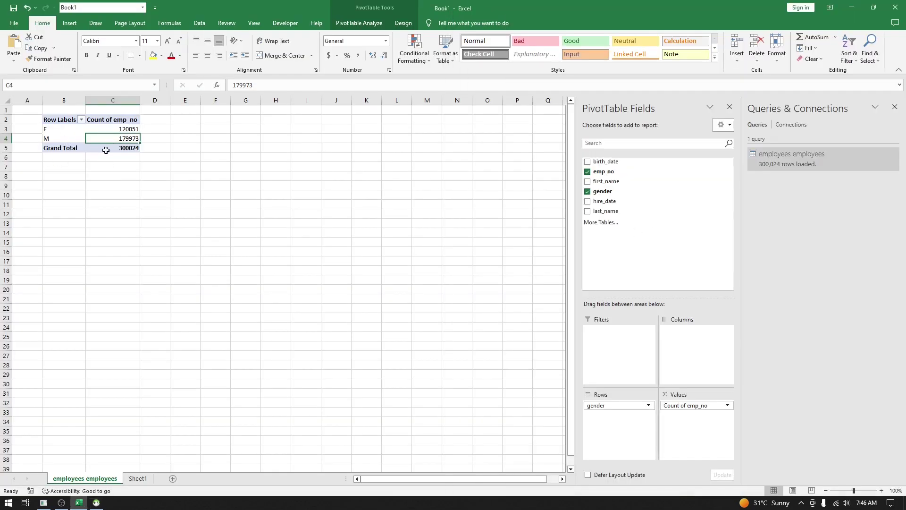
pyautogui.moveTo(106, 150)
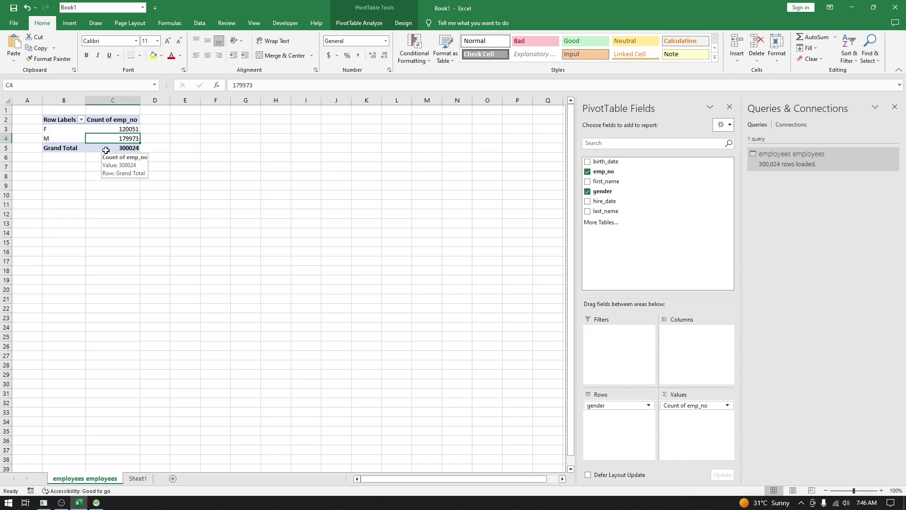